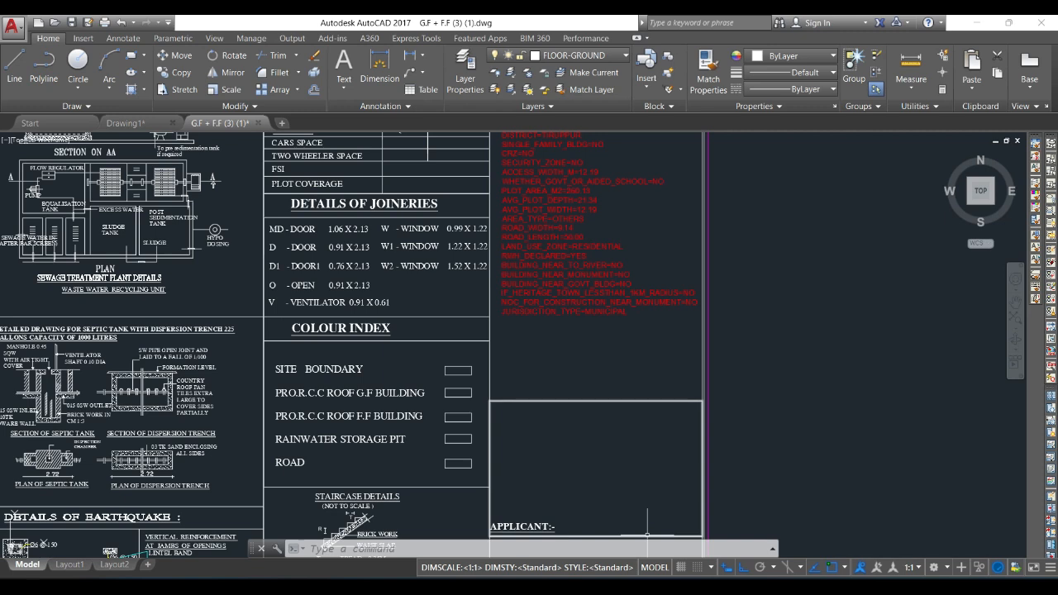
Purge all unused named items, including unused layers, from the drawing, repeating the purge until nothing purgeable remains.
text(purge)
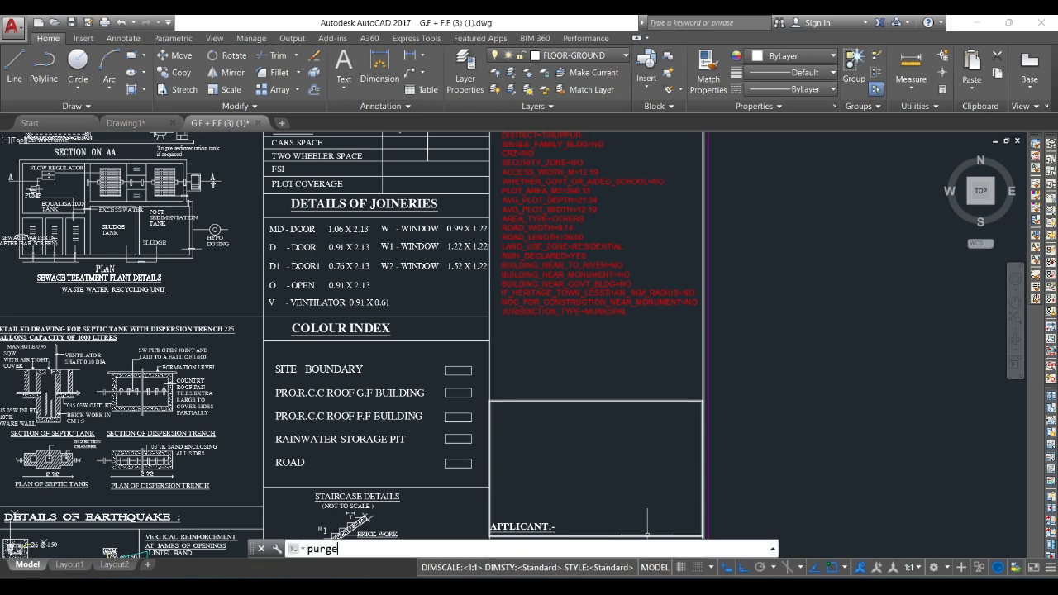
key(Return)
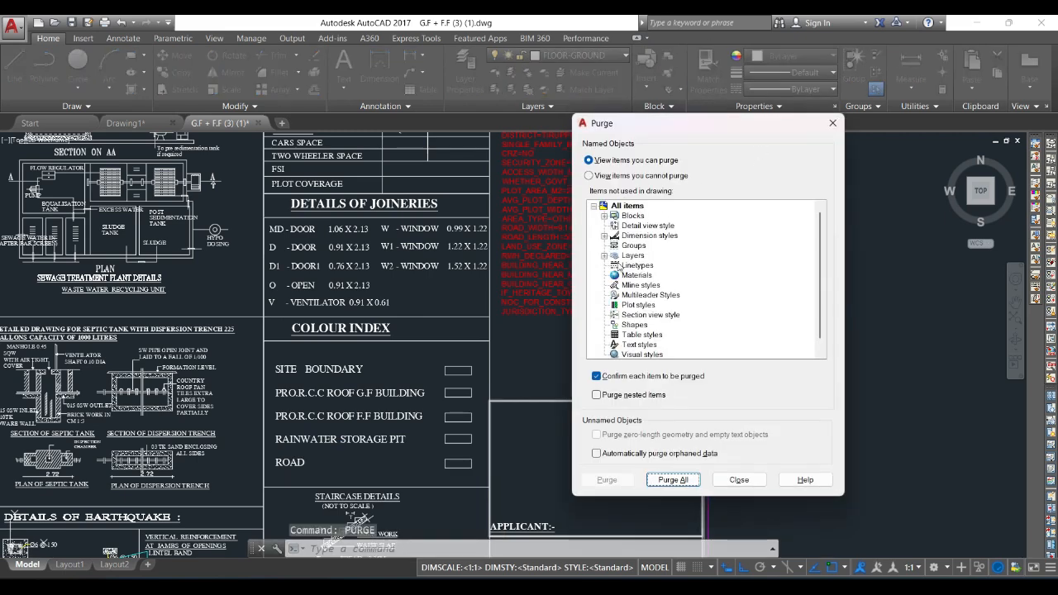
double_click(633, 256)
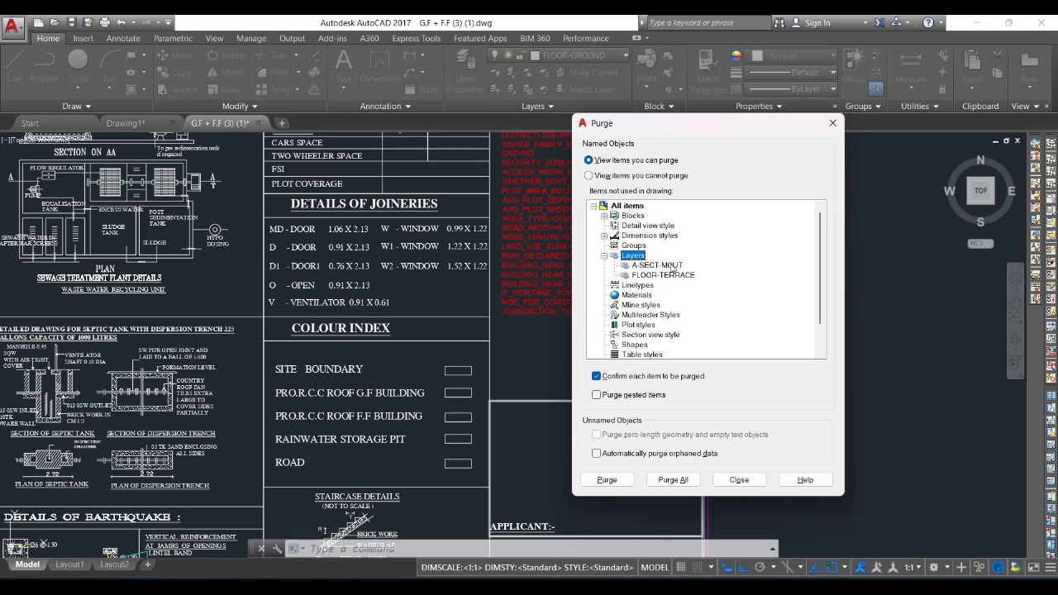
click(672, 480)
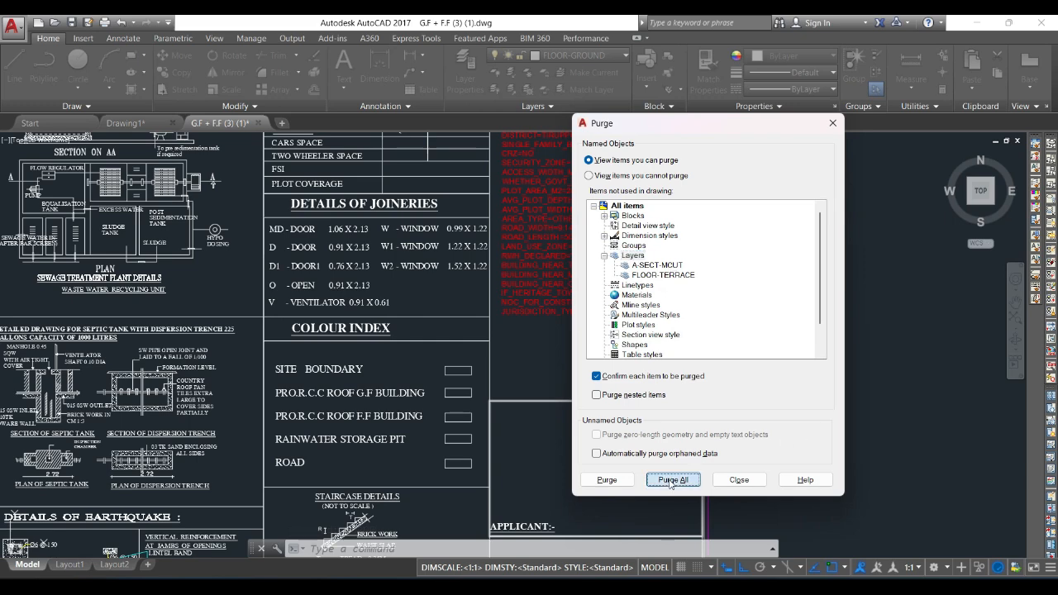
click(545, 299)
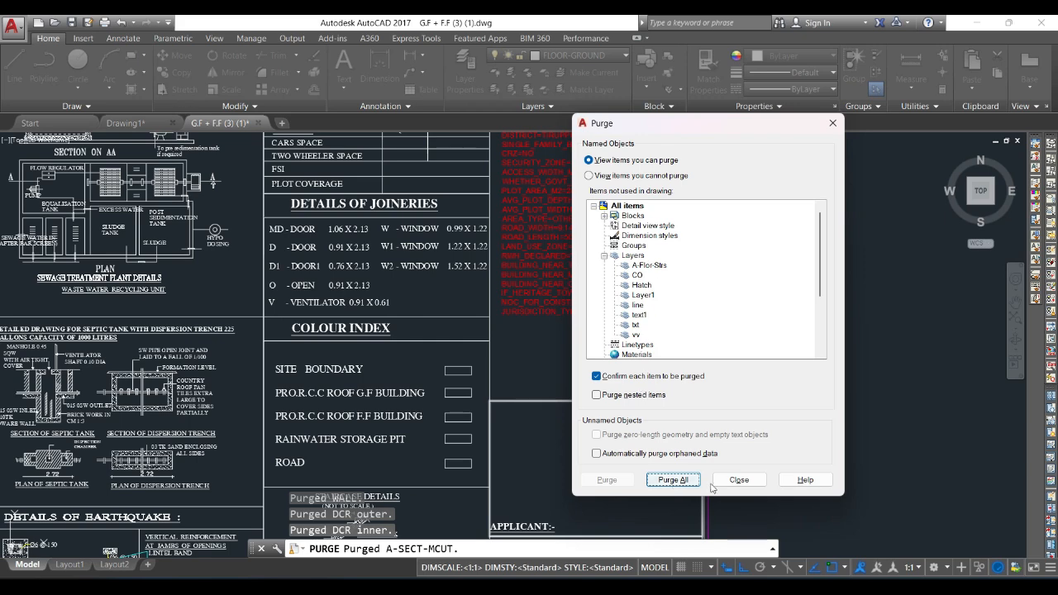
click(674, 480)
click(494, 291)
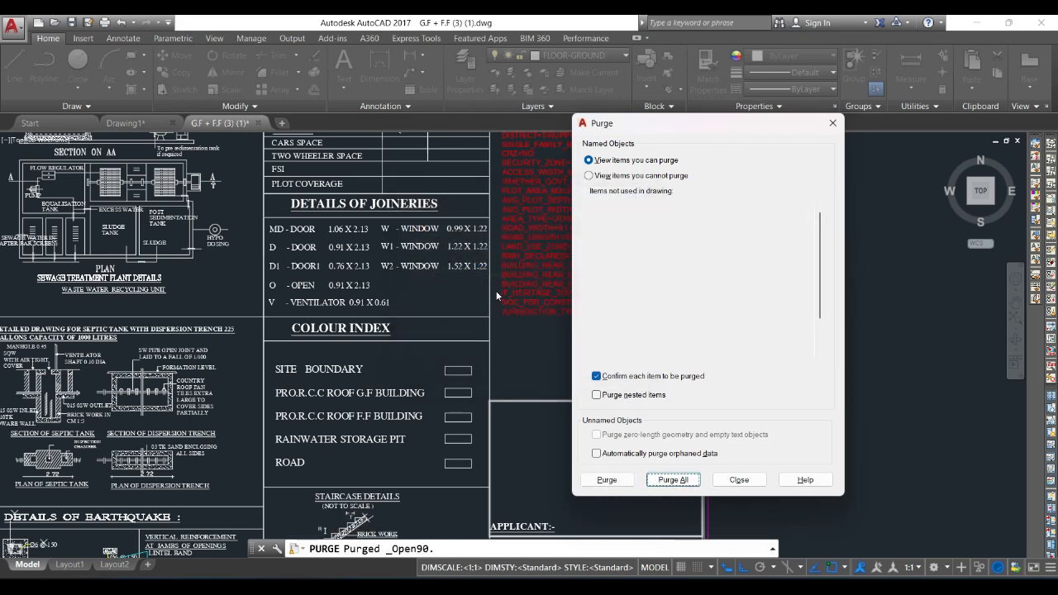
click(691, 480)
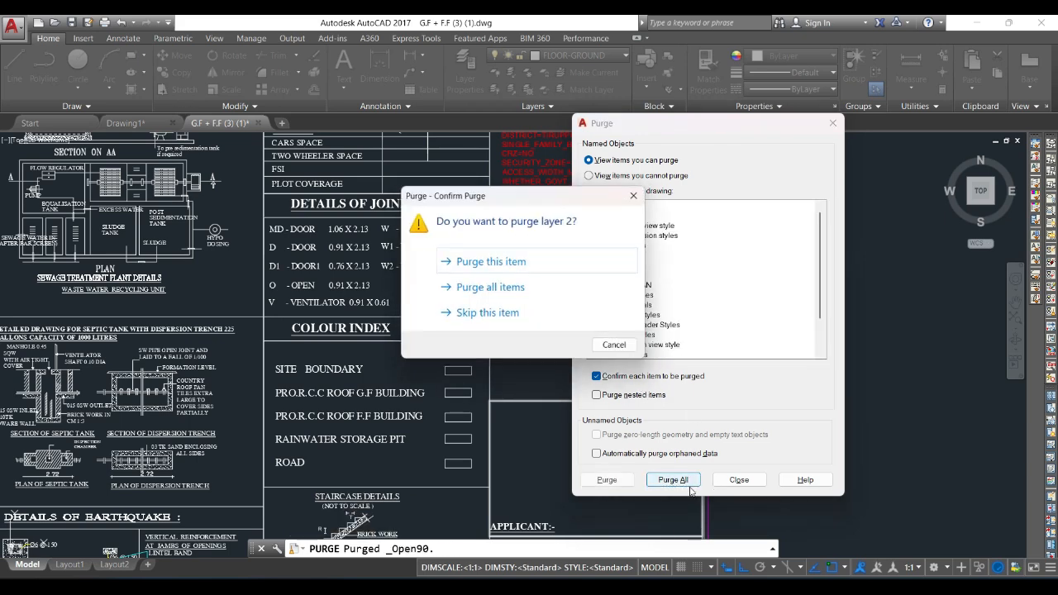
click(524, 291)
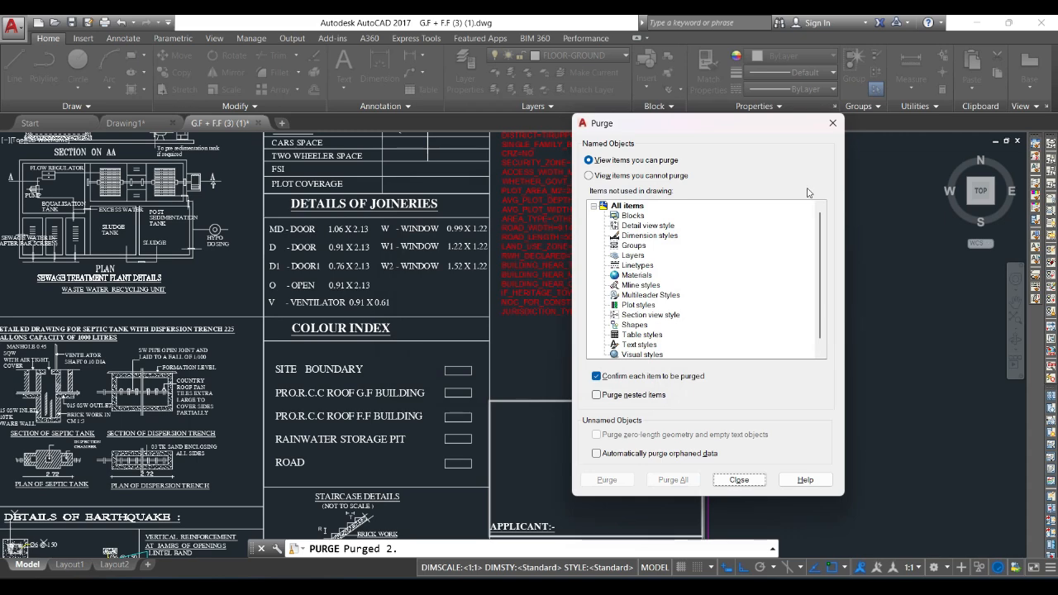
click(832, 122)
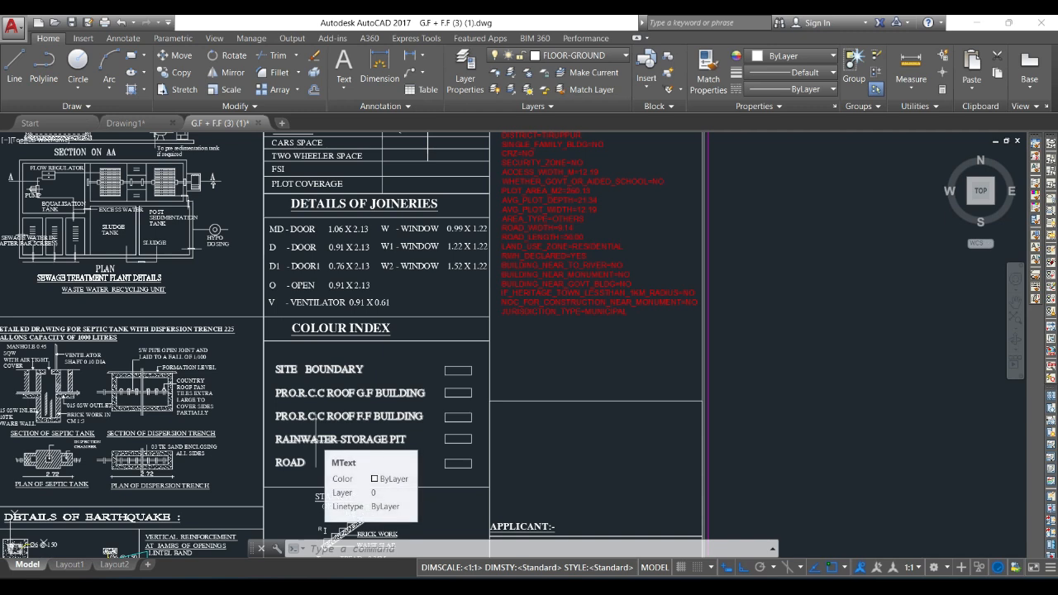
click(554, 56)
click(554, 57)
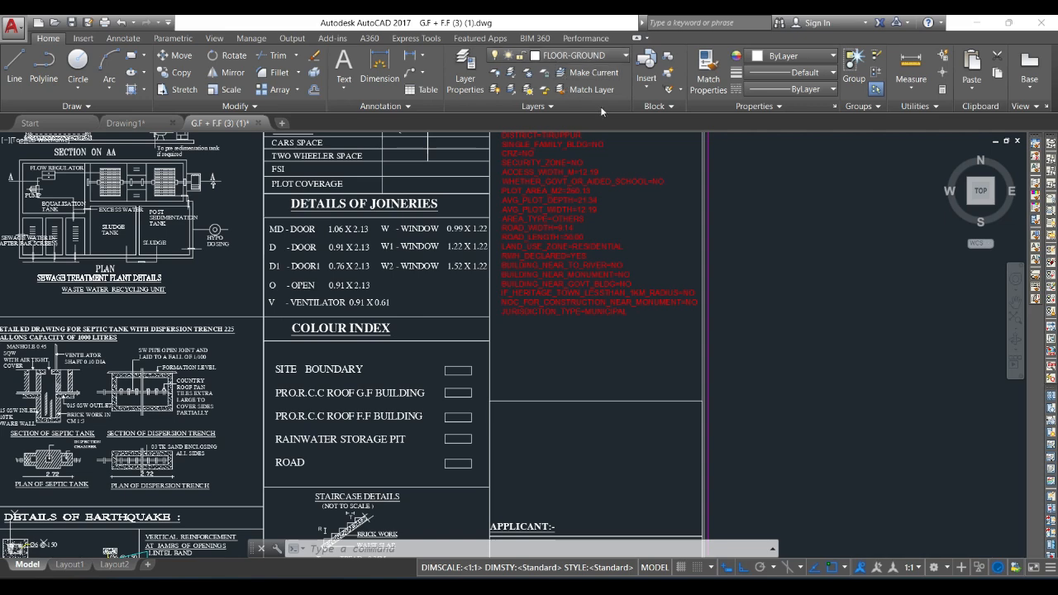
scroll(420, 309, down, 5)
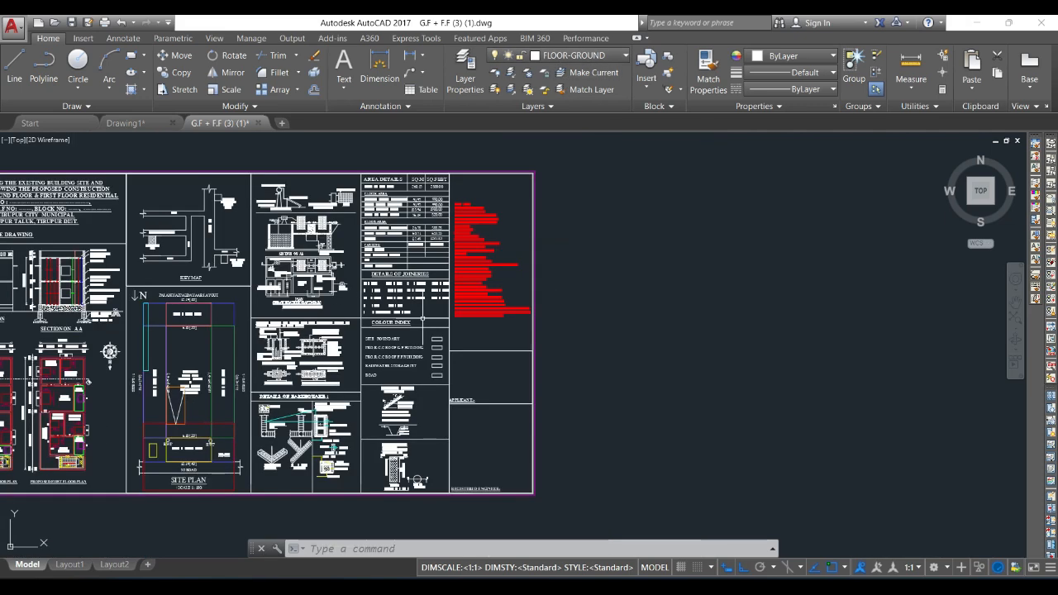
scroll(420, 309, up, 5)
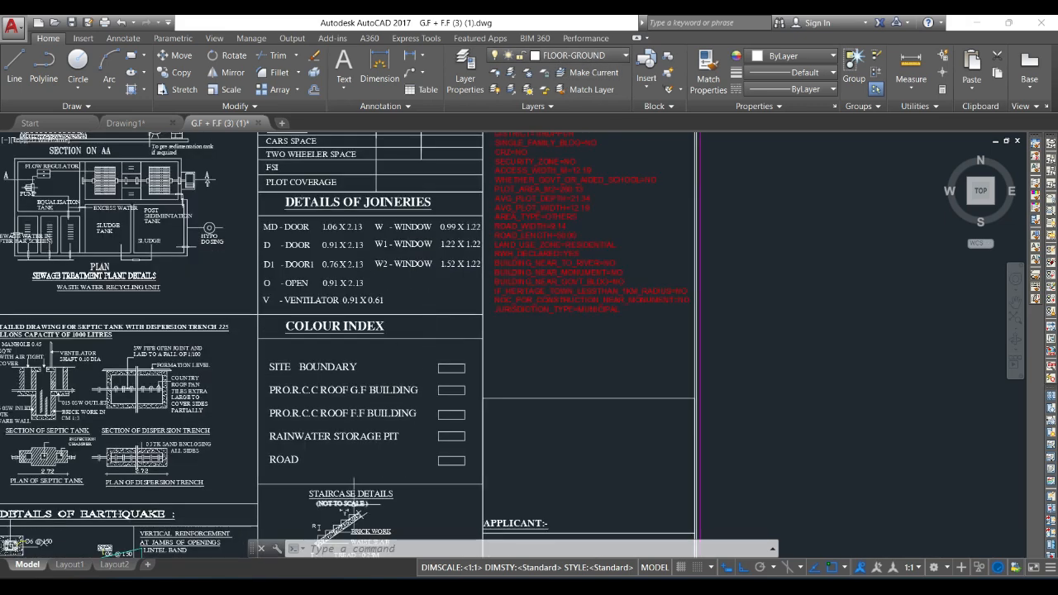
Run LAYWALK and isolate the BLK_1_FLR_0 layers one at a time, such as bath, covered parking, regular room 1 and stair, to check their contents.
text(LAYWA)
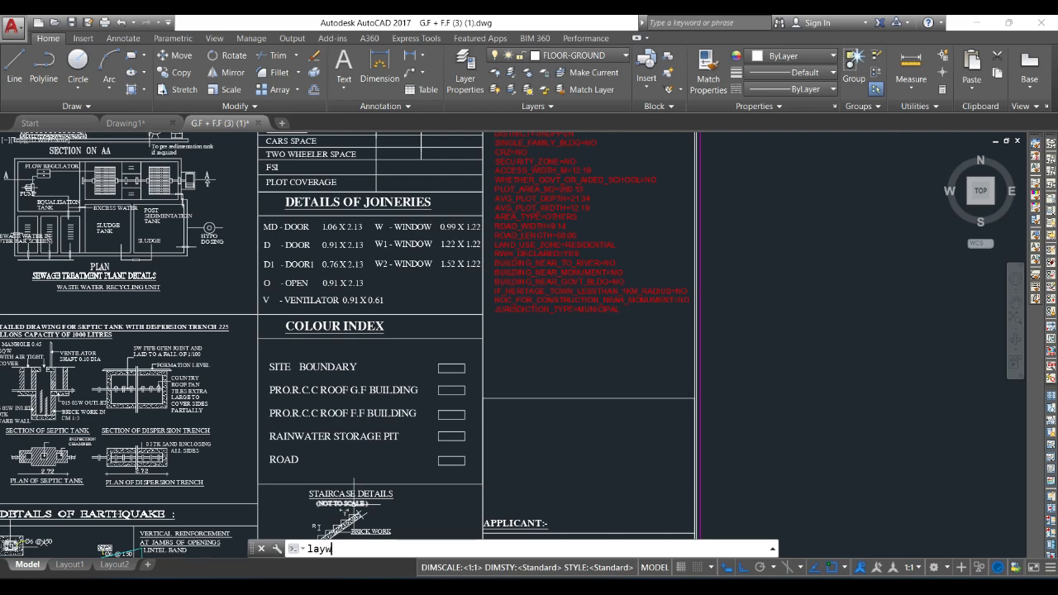
text(L)
key(Return)
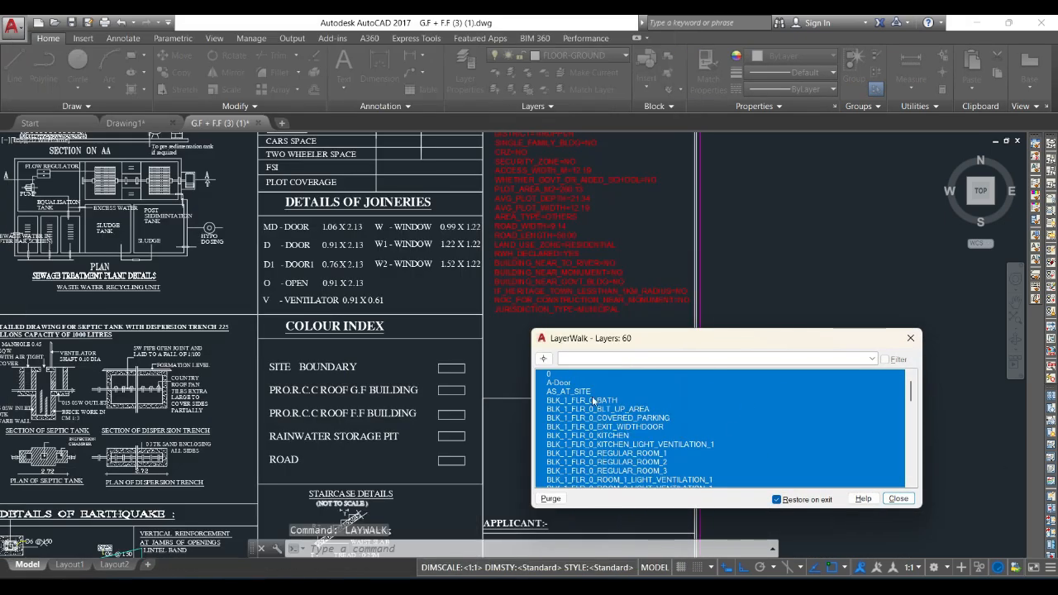
click(562, 392)
click(566, 408)
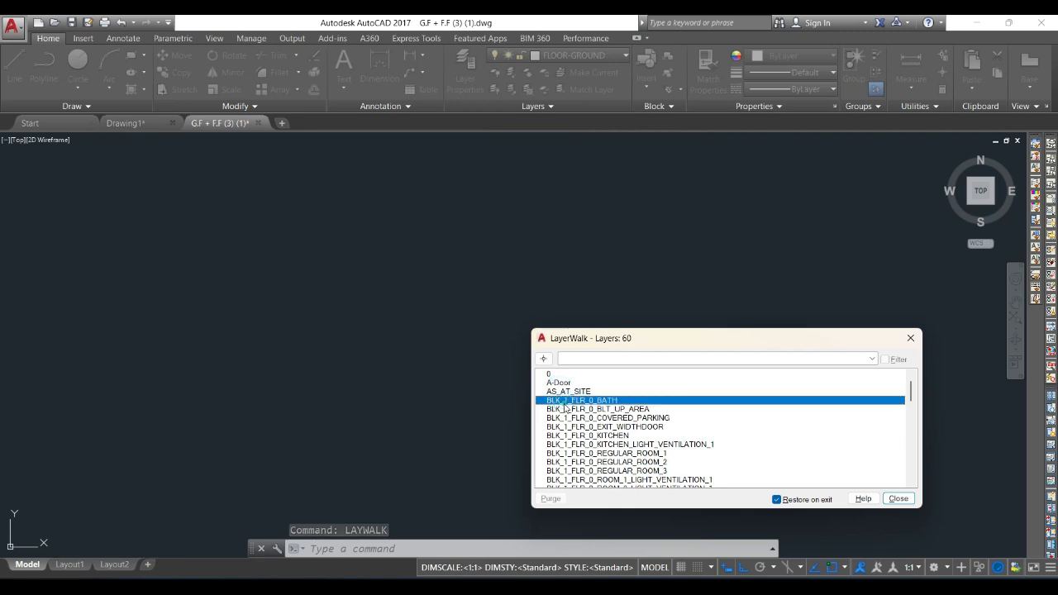
click(569, 418)
click(575, 444)
click(578, 453)
scroll(583, 451, down, 6)
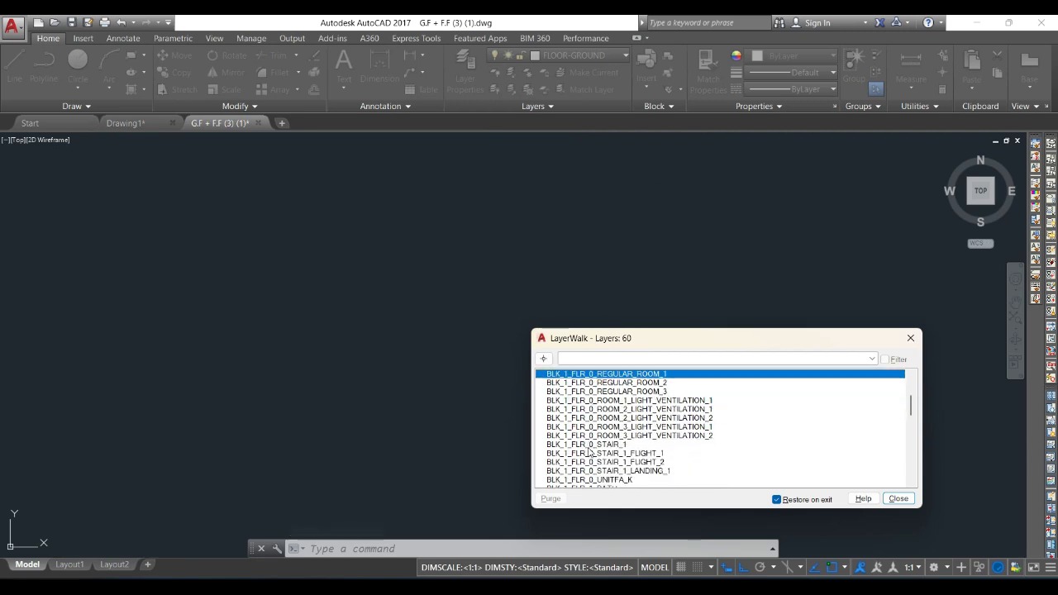
click(587, 446)
click(588, 455)
Check the BLK_1_FLR_1_STAIR_1_FLIGHT_1 and BLK_1_LVL_0_BLDG_FOOT_PRINT layers in isolation and end the layer walk.
scroll(587, 454, down, 1)
click(588, 450)
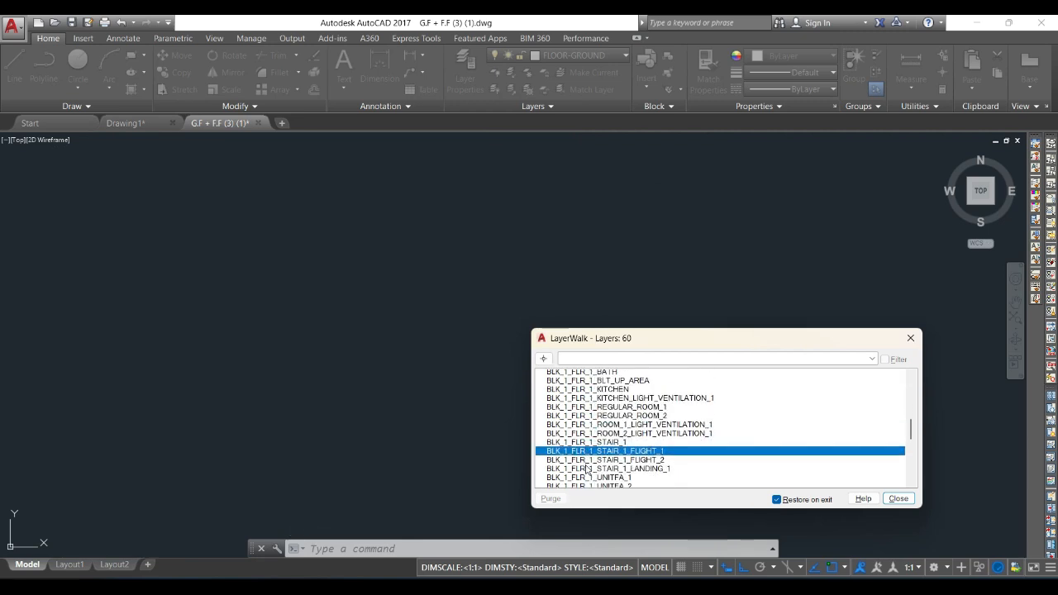
scroll(587, 462, down, 1)
scroll(585, 468, down, 1)
click(589, 461)
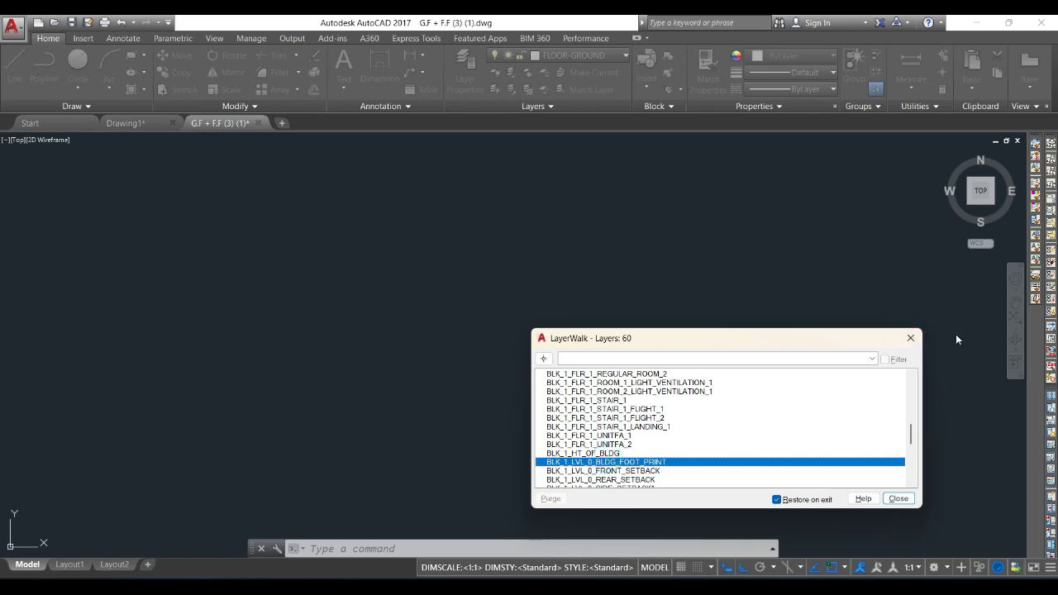
click(910, 338)
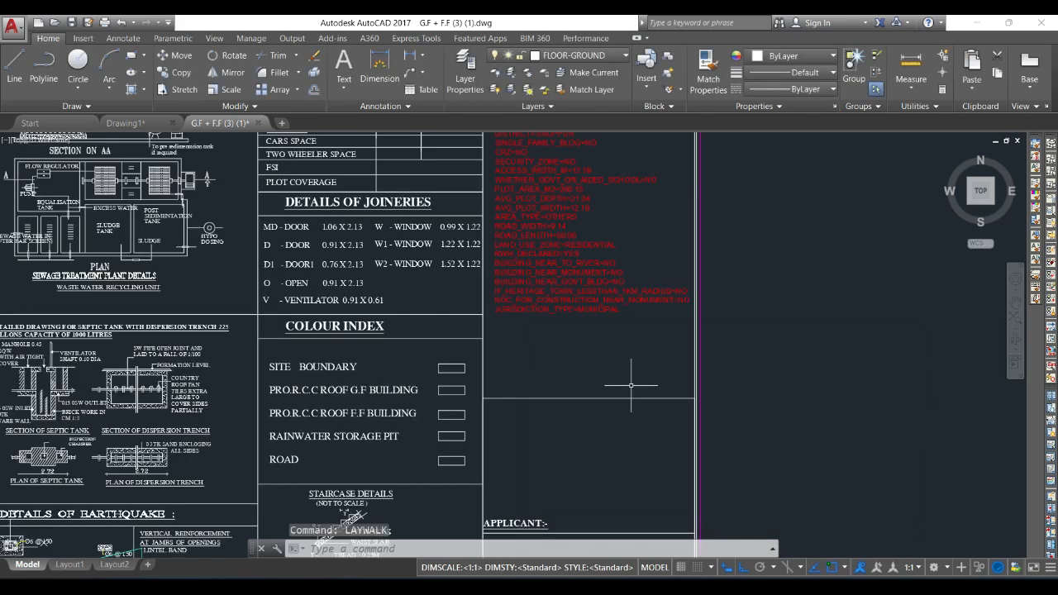